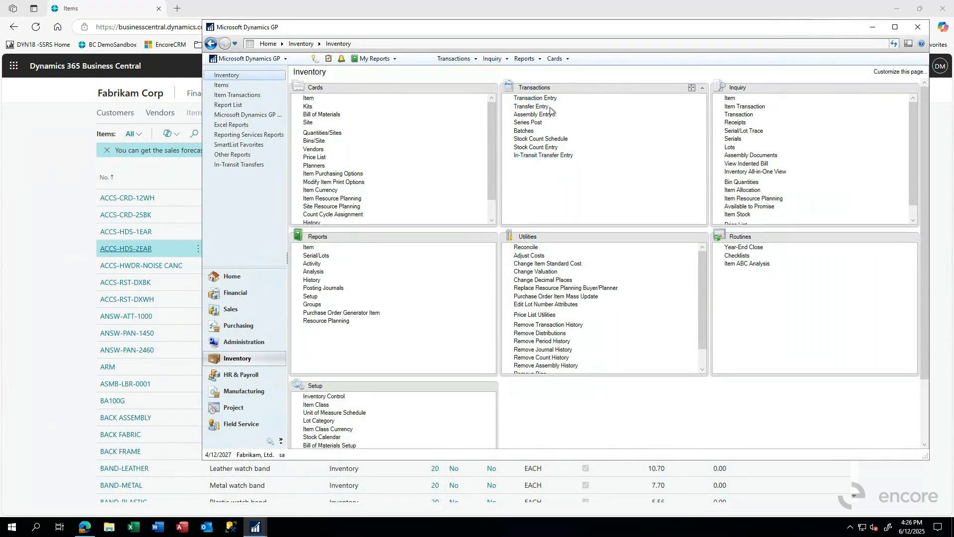
Start a new inventory adjustment transaction with an automatic document number, no batch, and NORTH as the default site
{"action": "left_click", "coordinate": [534, 99]}
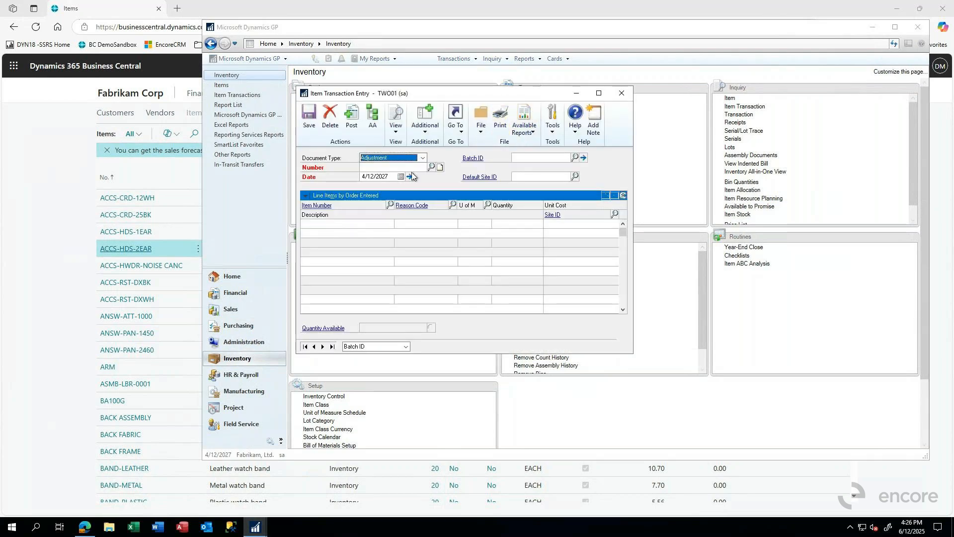
{"action": "key", "text": "Tab"}
{"action": "key", "text": "Tab"}
{"action": "key", "text": "Tab"}
{"action": "key", "text": "Tab"}
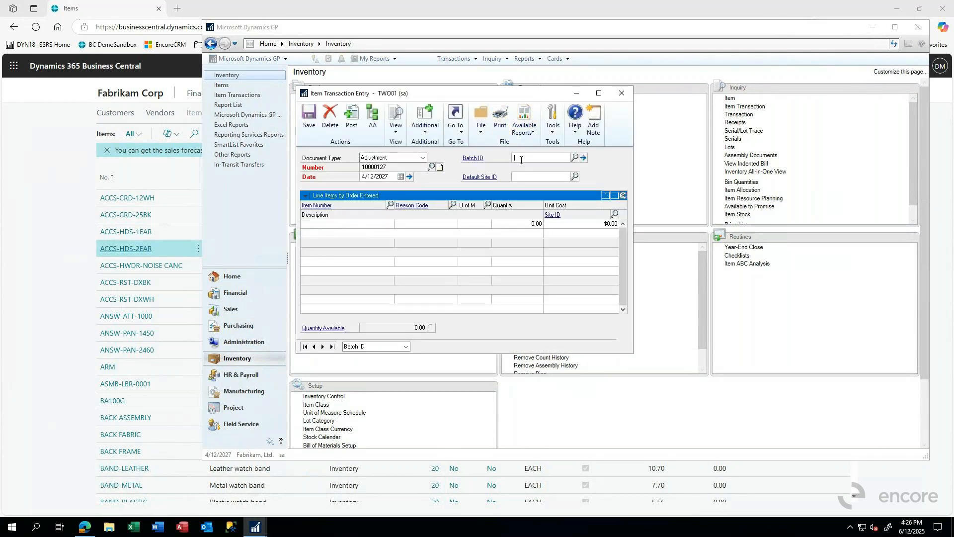
{"action": "type", "text": "NORTH"}
{"action": "key", "text": "Tab"}
Add item ACCS-HDS-2EAR to the adjustment with a quantity of 10
{"action": "type", "text": "A"}
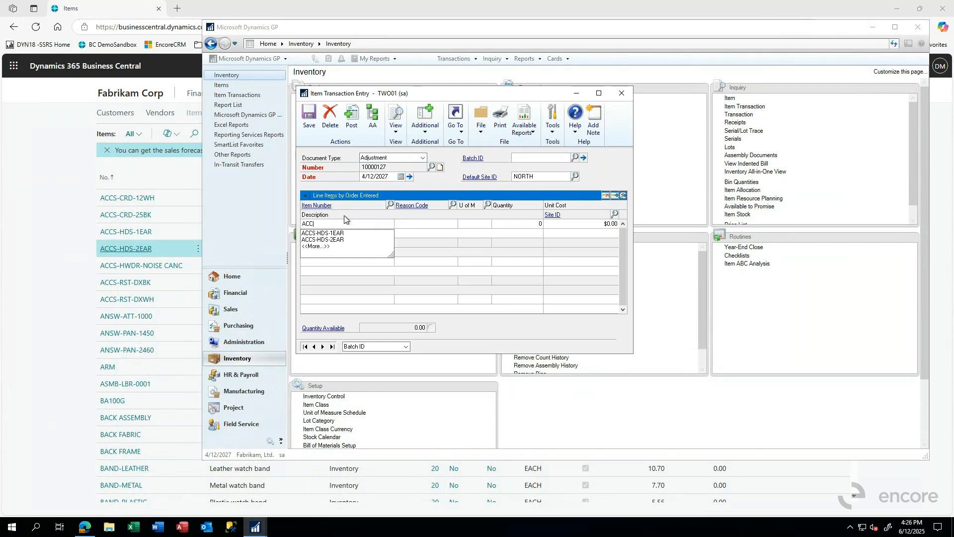
{"action": "left_click", "coordinate": [326, 240]}
{"action": "key", "text": "Tab"}
{"action": "key", "text": "Tab"}
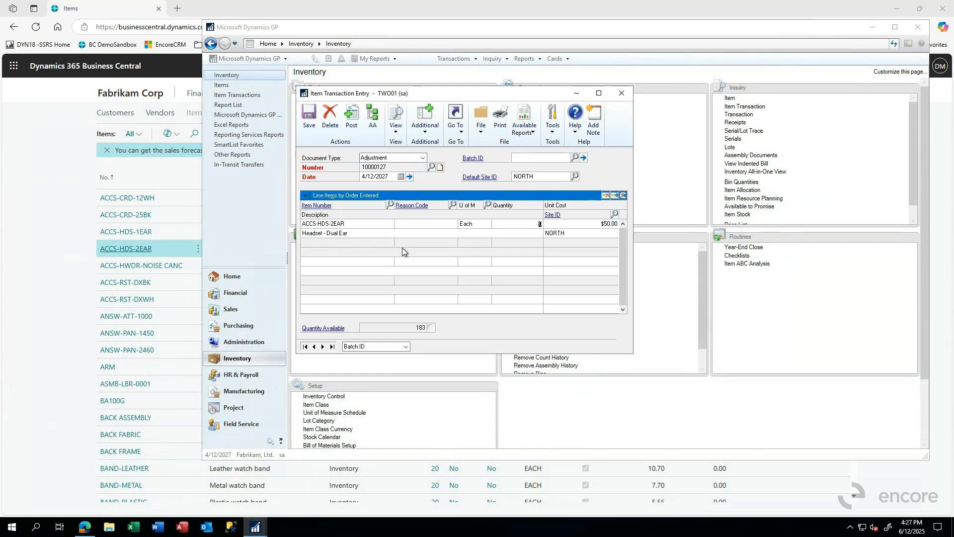
{"action": "type", "text": "10"}
{"action": "key", "text": "Tab"}
{"action": "key", "text": "Tab"}
{"action": "key", "text": "Tab"}
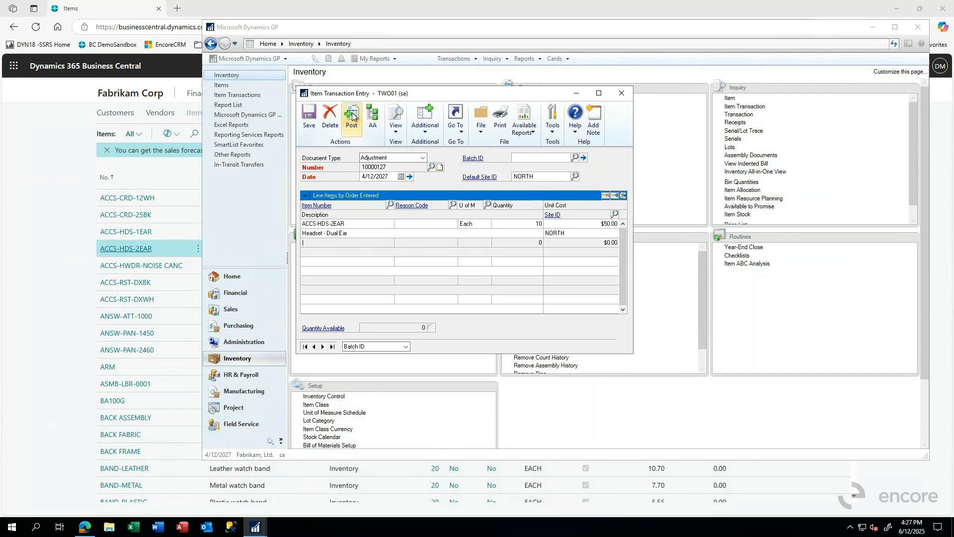
Review the account distributions of the ACCS-HDS-2EAR adjustment line and close the distribution window
{"action": "left_click", "coordinate": [432, 132]}
{"action": "left_click", "coordinate": [456, 130]}
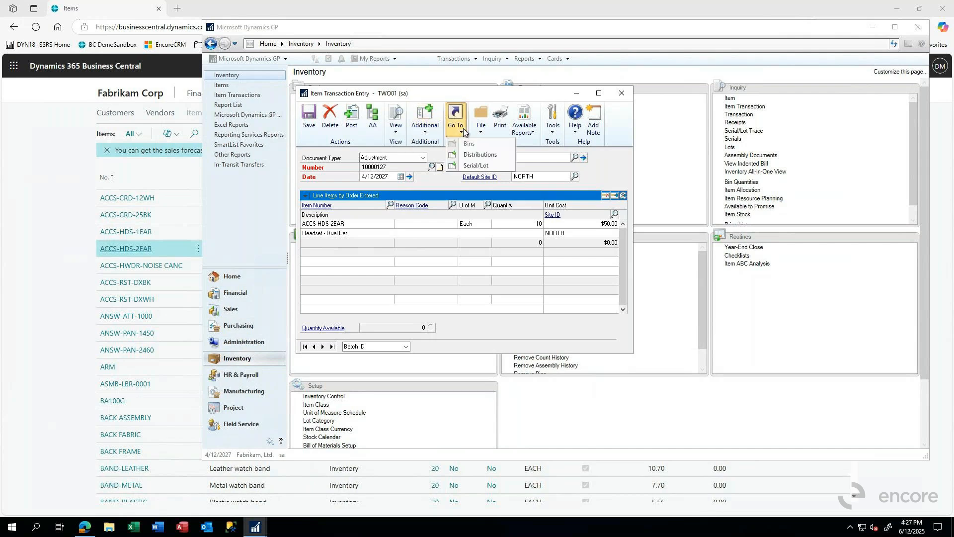
{"action": "left_click", "coordinate": [471, 158]}
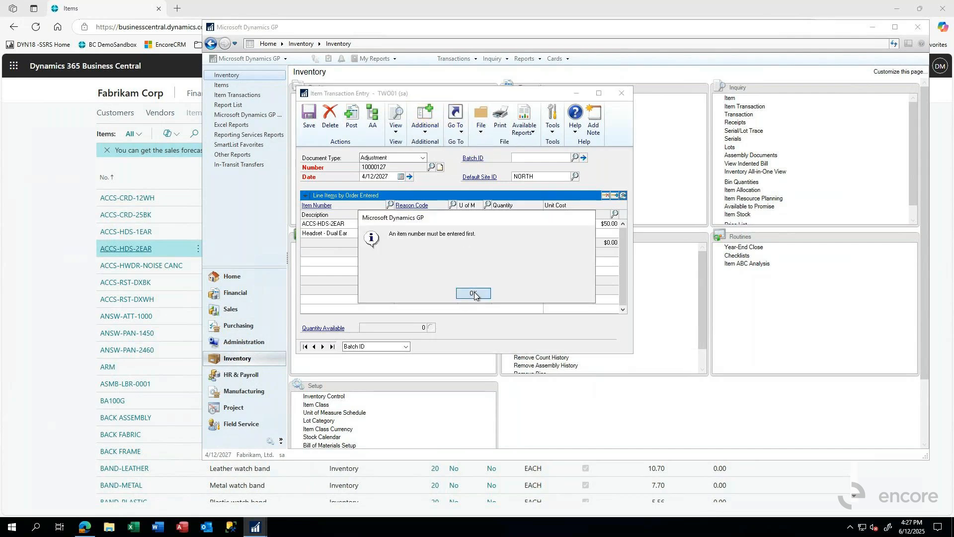
{"action": "left_click", "coordinate": [474, 292]}
{"action": "left_click", "coordinate": [327, 225]}
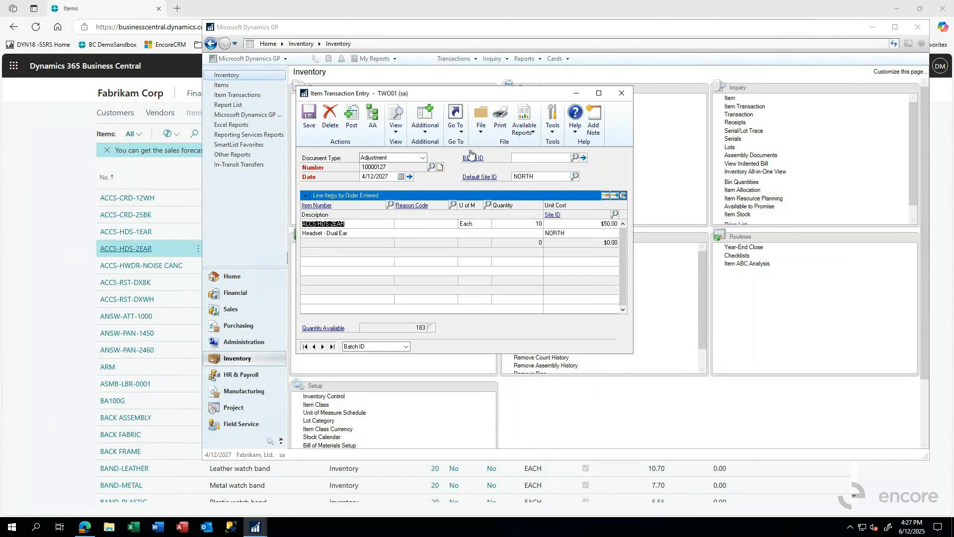
{"action": "left_click", "coordinate": [459, 132]}
{"action": "left_click", "coordinate": [470, 155]}
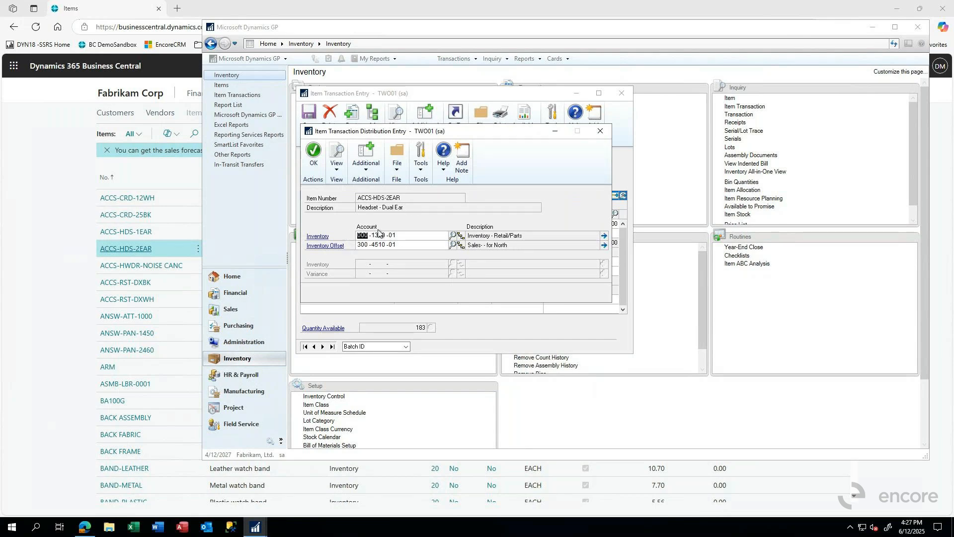
{"action": "left_click", "coordinate": [600, 130]}
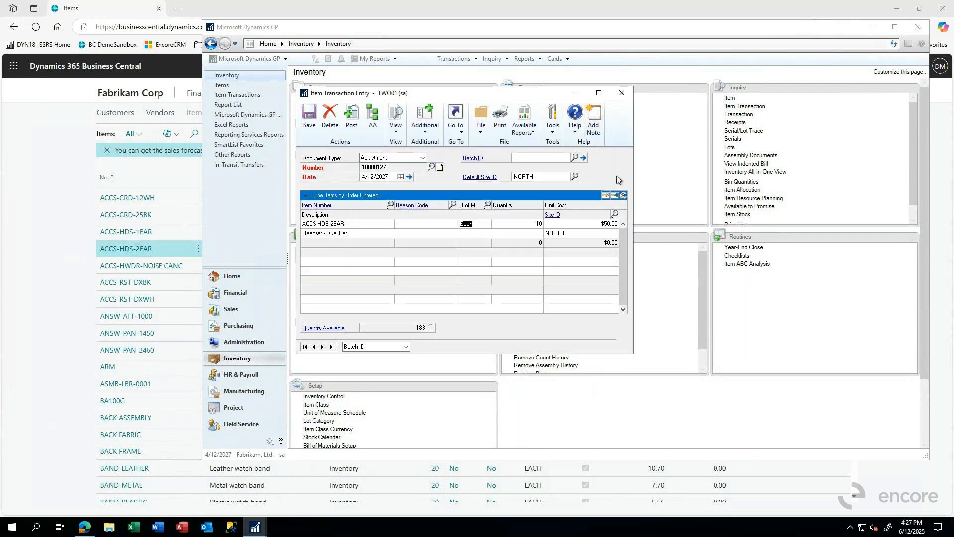
Switch to Business Central and open the Item Journals page
{"action": "left_click", "coordinate": [48, 184]}
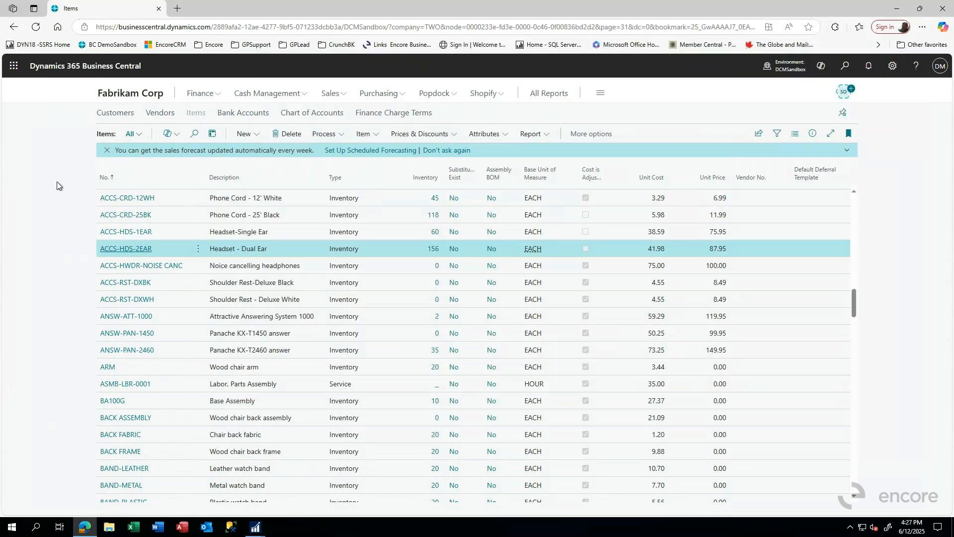
{"action": "left_click", "coordinate": [847, 69]}
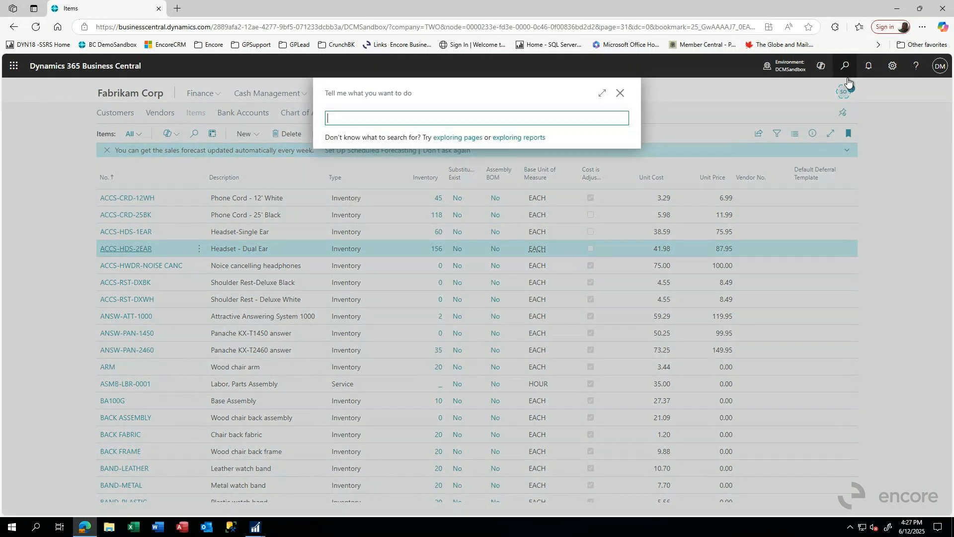
{"action": "type", "text": "ITEM JO"}
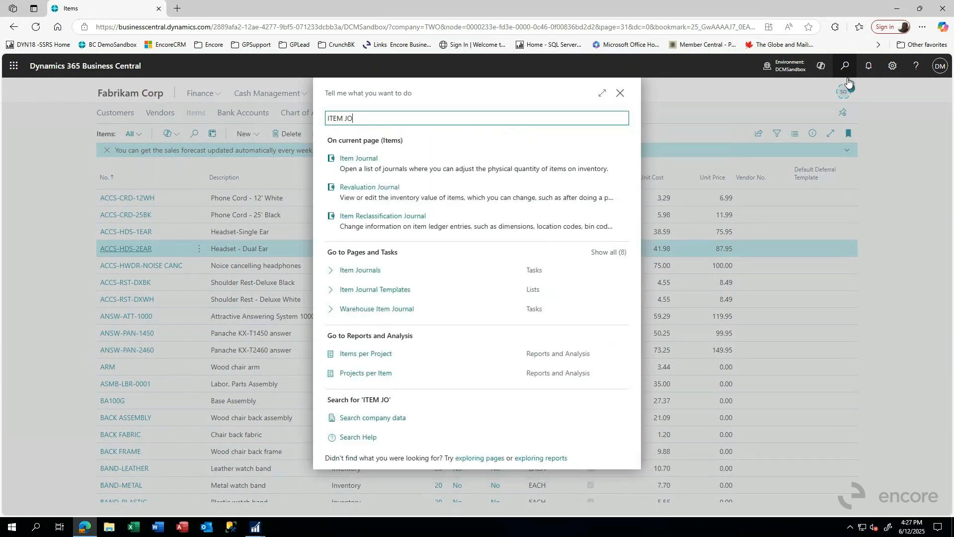
{"action": "left_click", "coordinate": [359, 271]}
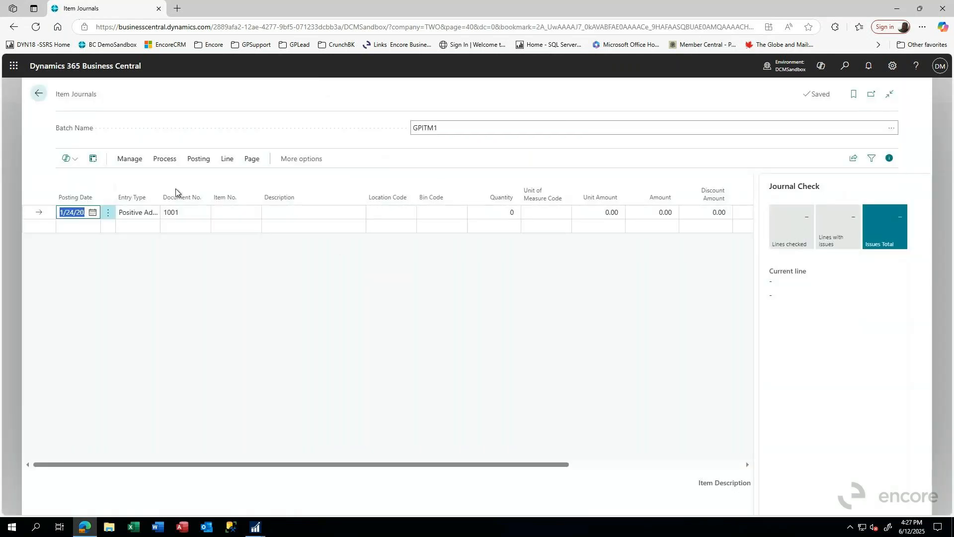
Set the first journal line's entry type to Positive Adjmt
{"action": "left_click", "coordinate": [143, 216]}
{"action": "left_click", "coordinate": [155, 213]}
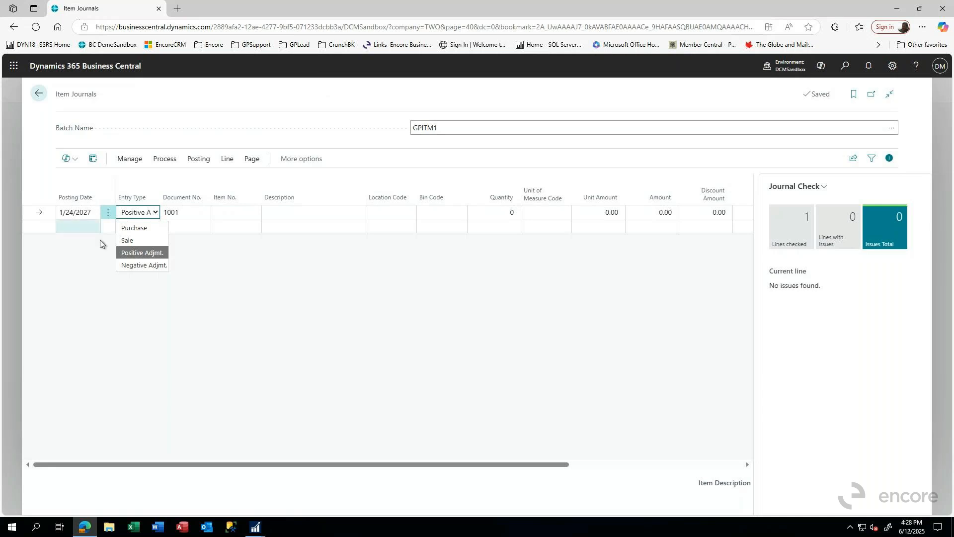
{"action": "left_click", "coordinate": [149, 253]}
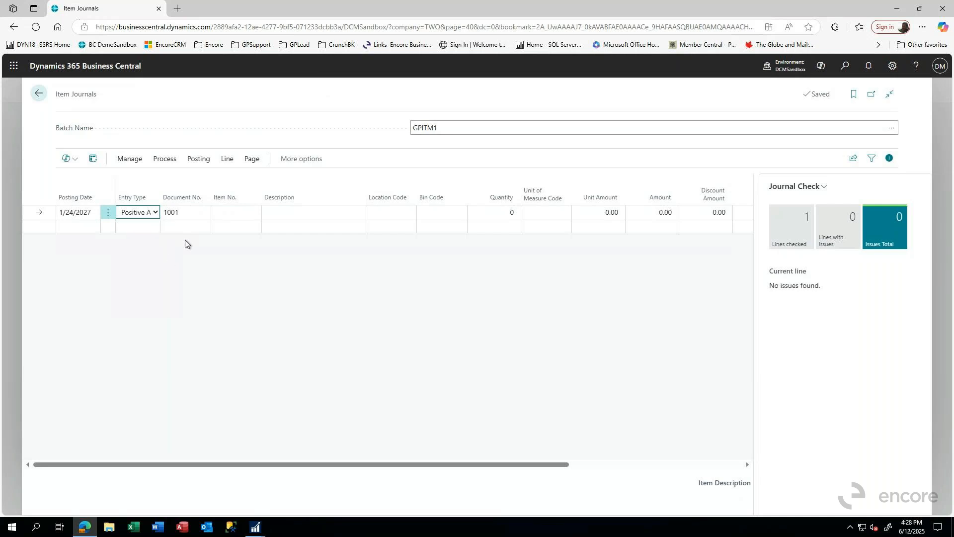
{"action": "key", "text": "Tab"}
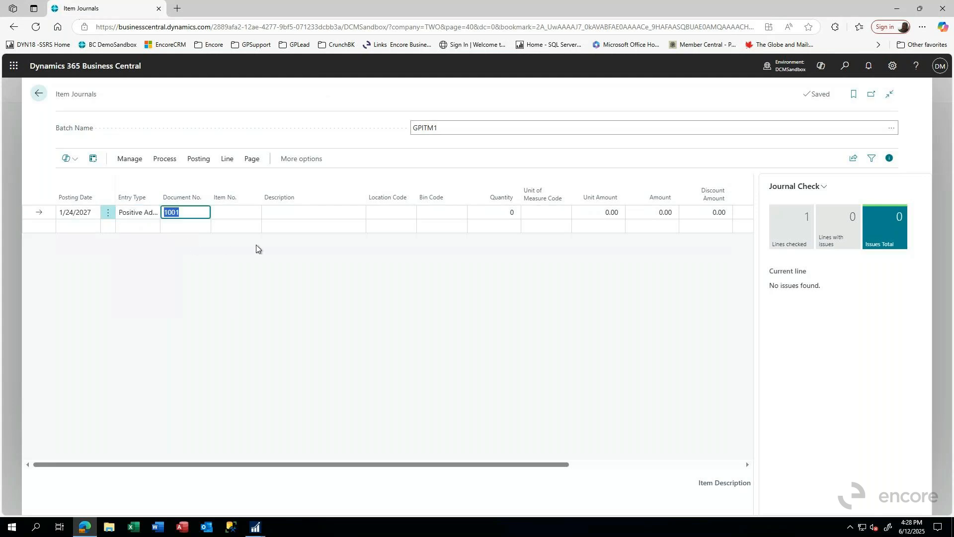
Choose the dual-ear headset, ACCS-HDS-2EAR, as the item on the first journal line
{"action": "key", "text": "Tab"}
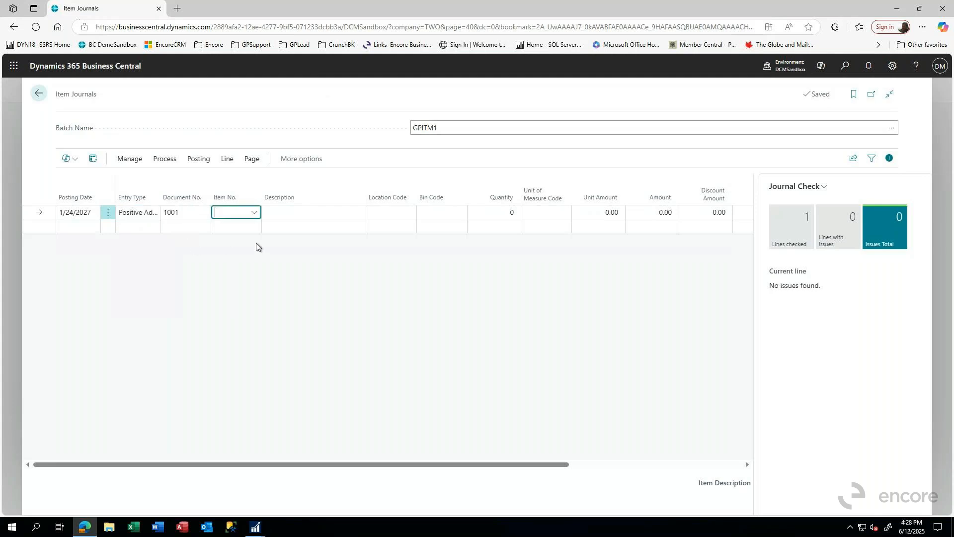
{"action": "type", "text": "ACCS"}
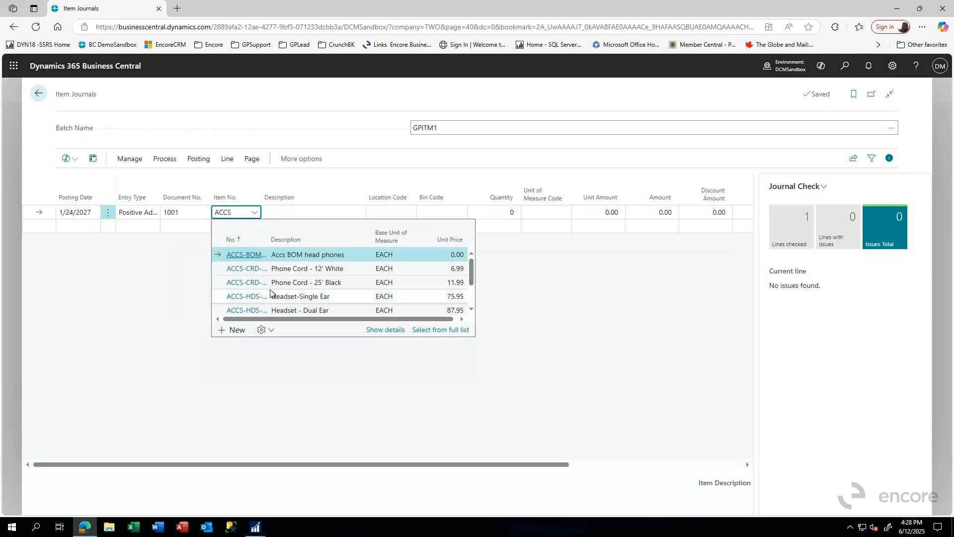
{"action": "left_click", "coordinate": [287, 309]}
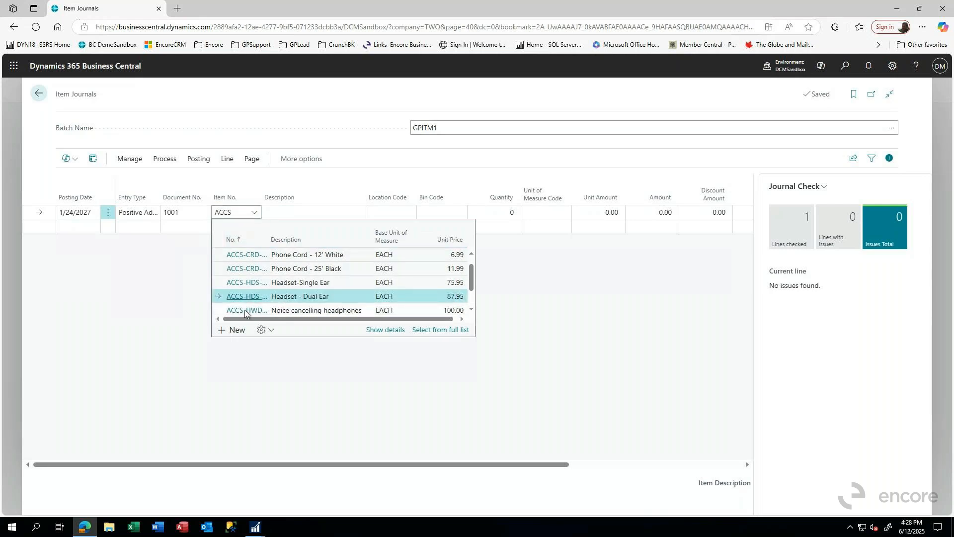
{"action": "key", "text": "Tab"}
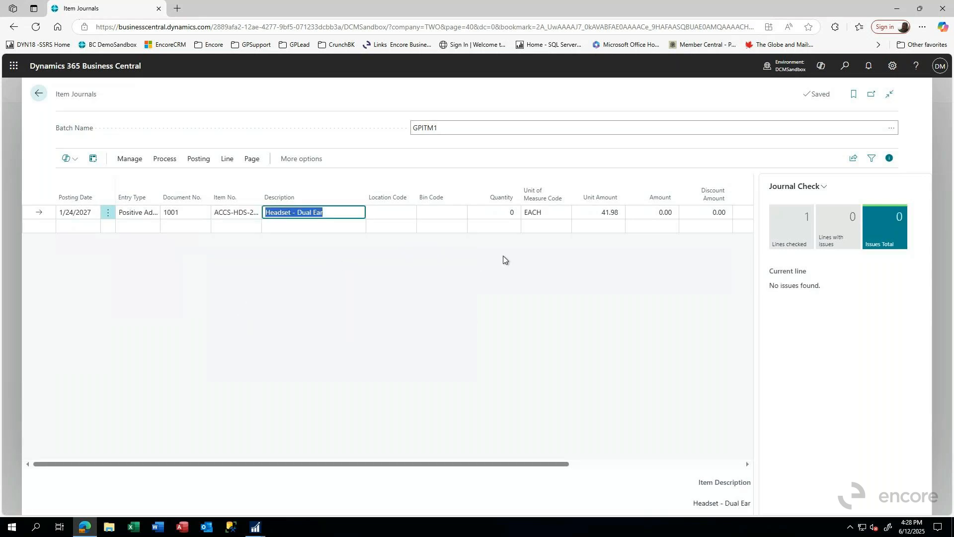
Set the headset journal line's location code to NORTH and its quantity to 10
{"action": "key", "text": "Tab"}
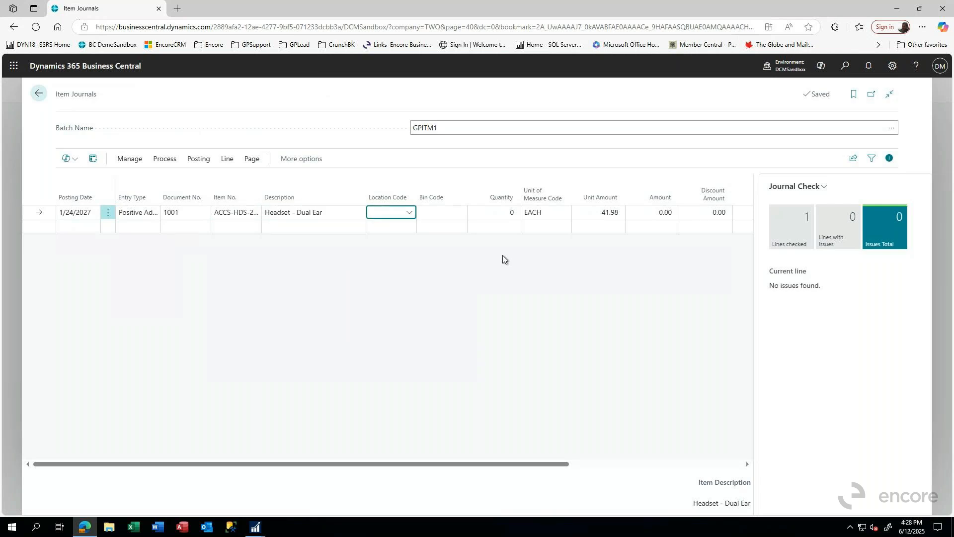
{"action": "type", "text": "NORTH"}
{"action": "key", "text": "Tab"}
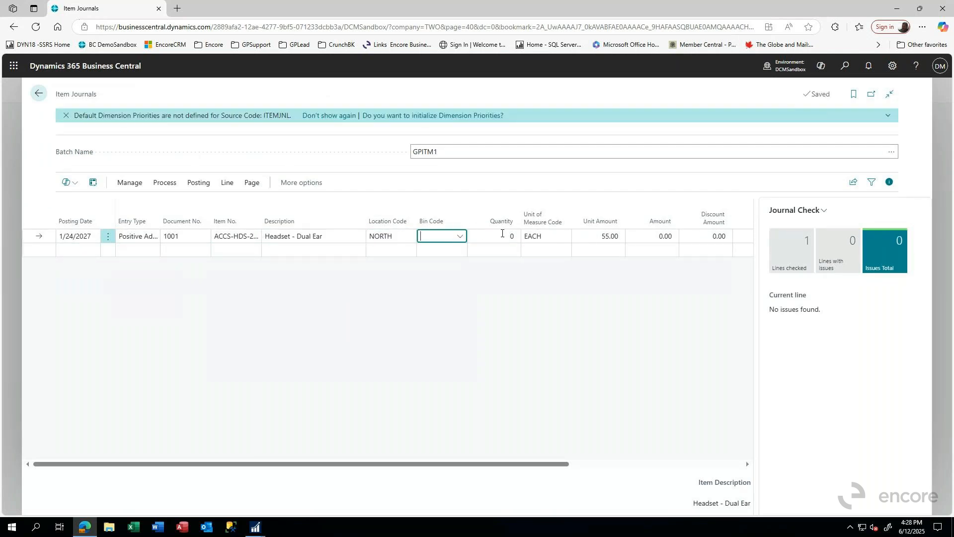
{"action": "key", "text": "Tab"}
{"action": "type", "text": "10"}
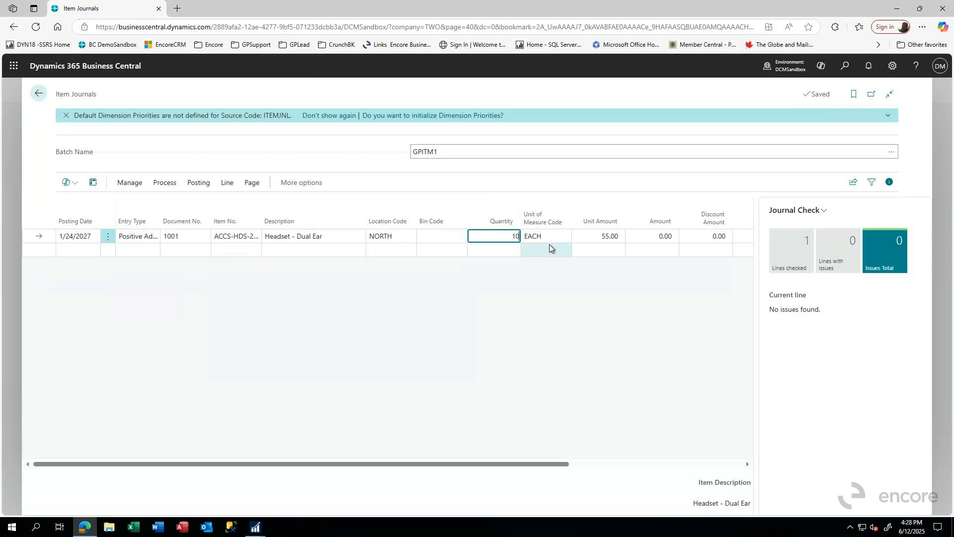
Set the headset journal line's unit amount to 50
{"action": "key", "text": "Tab"}
{"action": "key", "text": "Tab"}
{"action": "type", "text": "50"}
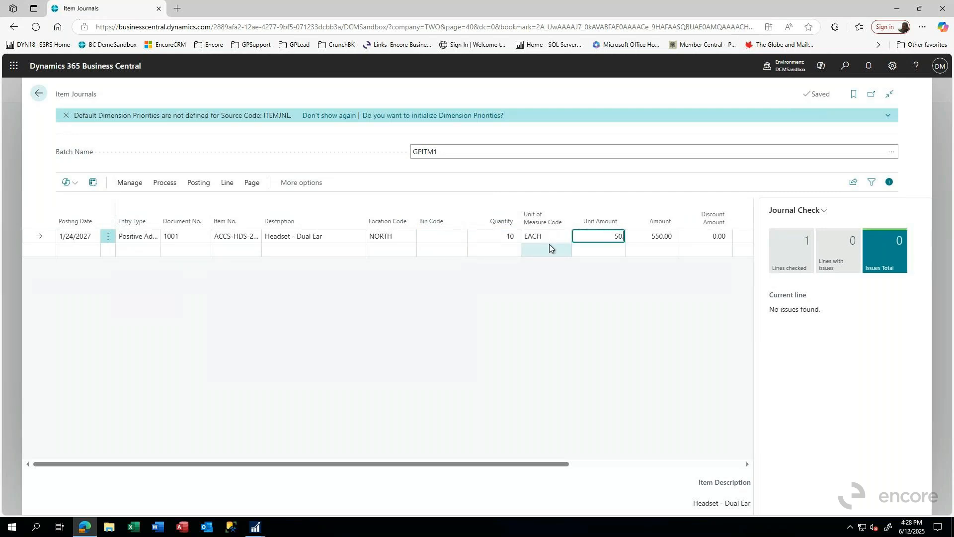
{"action": "key", "text": "Tab"}
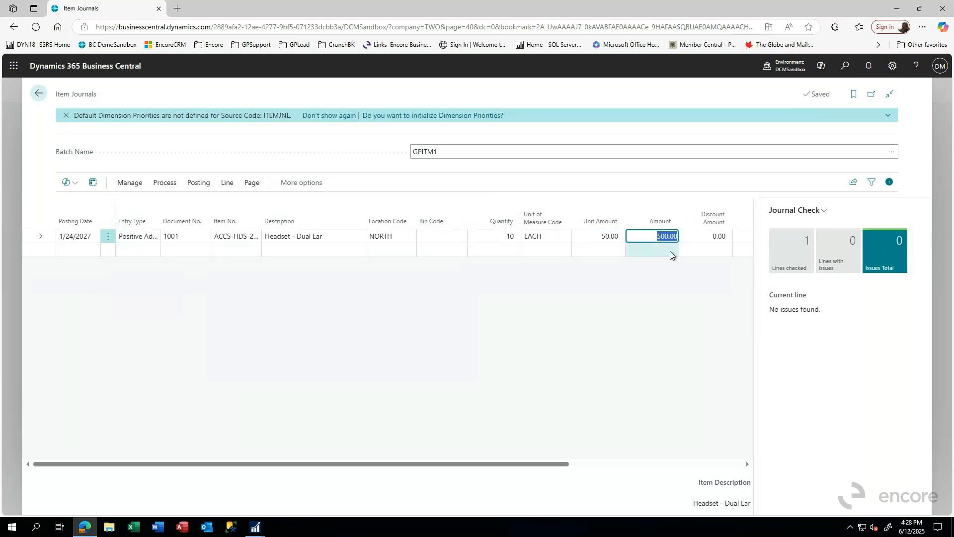
Check the journal line's department and division codes and open the default dimensions of its NORTH location
{"action": "left_click_drag", "start_coordinate": [559, 464], "coordinate": [748, 466]}
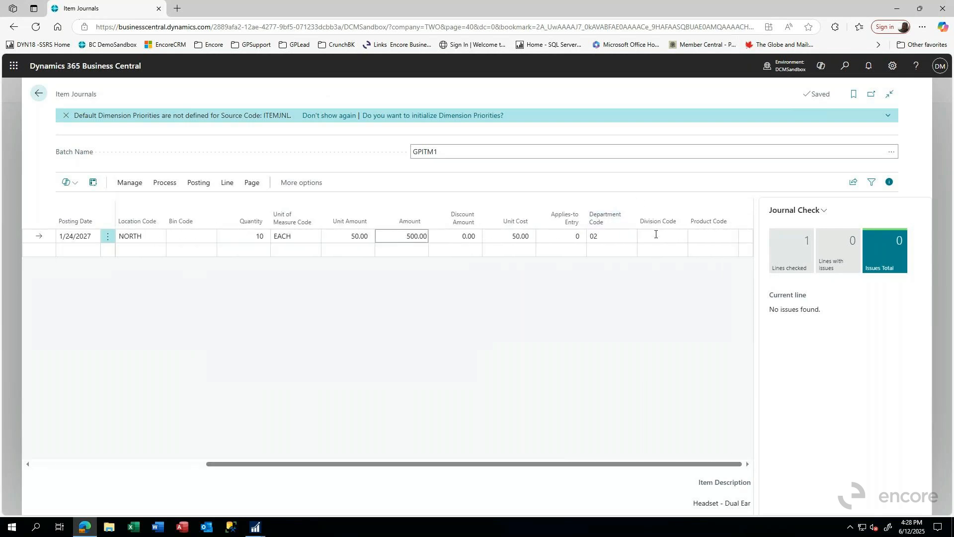
{"action": "left_click", "coordinate": [650, 236]}
{"action": "left_click", "coordinate": [607, 236]}
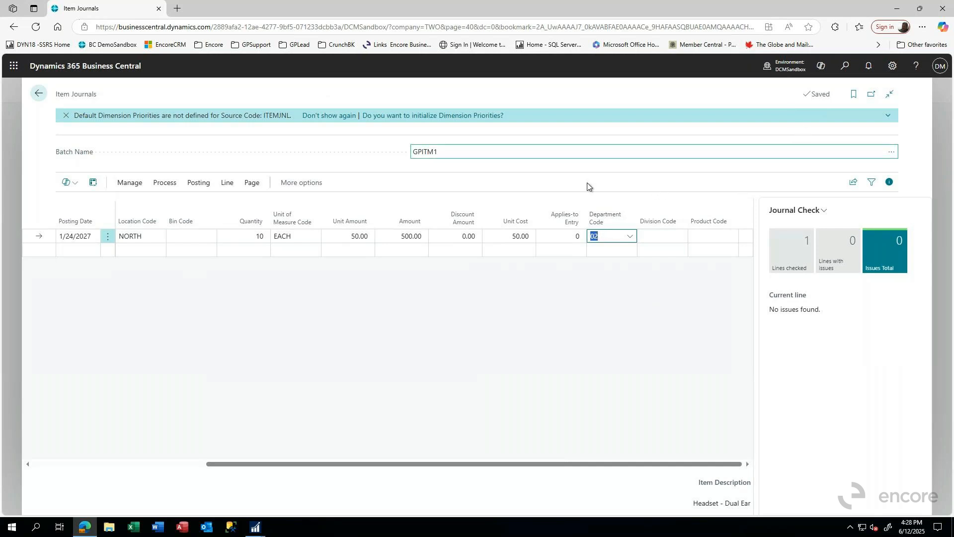
{"action": "left_click", "coordinate": [149, 240]}
{"action": "left_click", "coordinate": [159, 241]}
{"action": "left_click", "coordinate": [159, 241]}
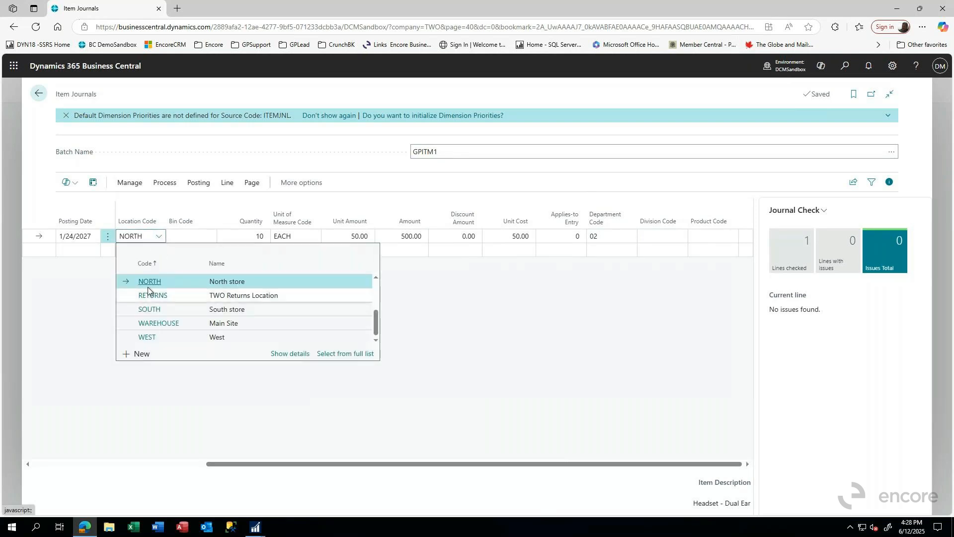
{"action": "left_click", "coordinate": [293, 354]}
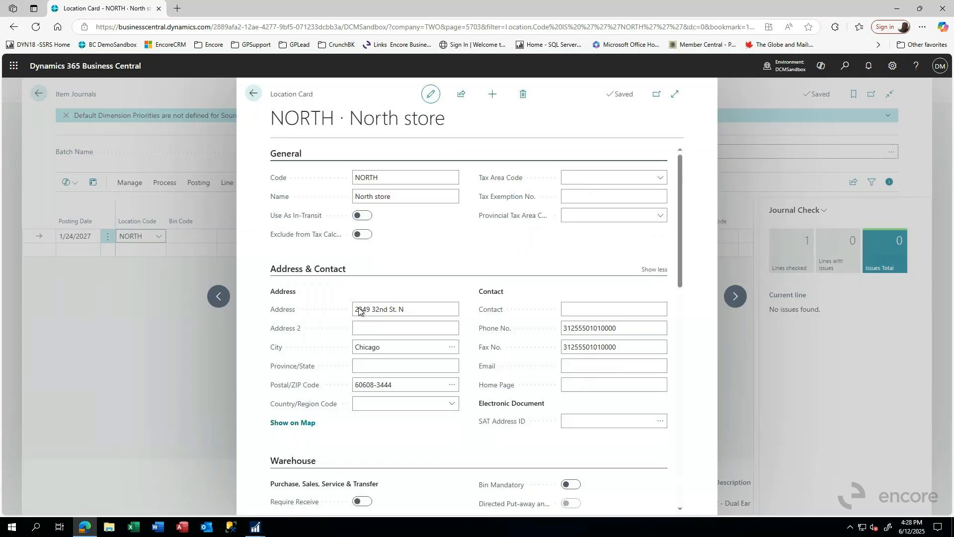
{"action": "left_click", "coordinate": [675, 150]}
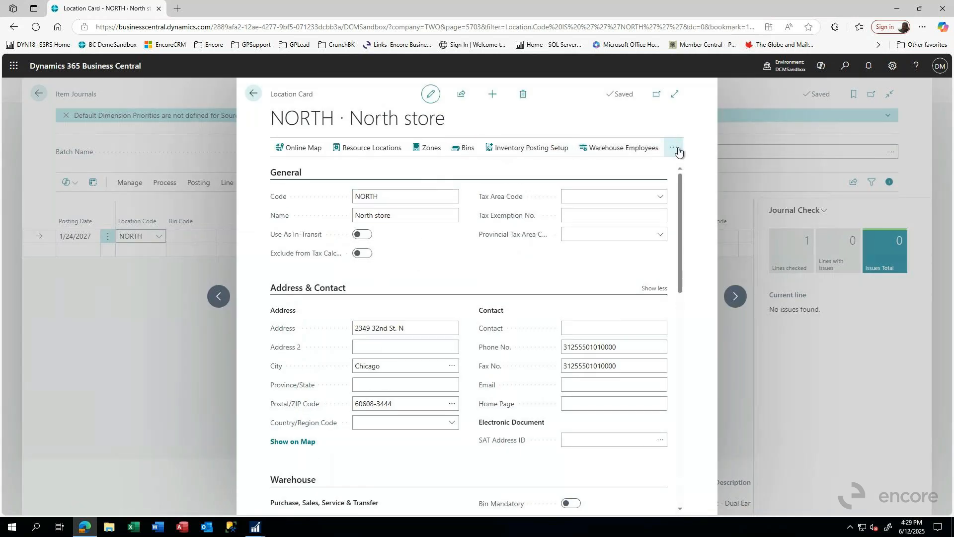
{"action": "left_click", "coordinate": [621, 171]}
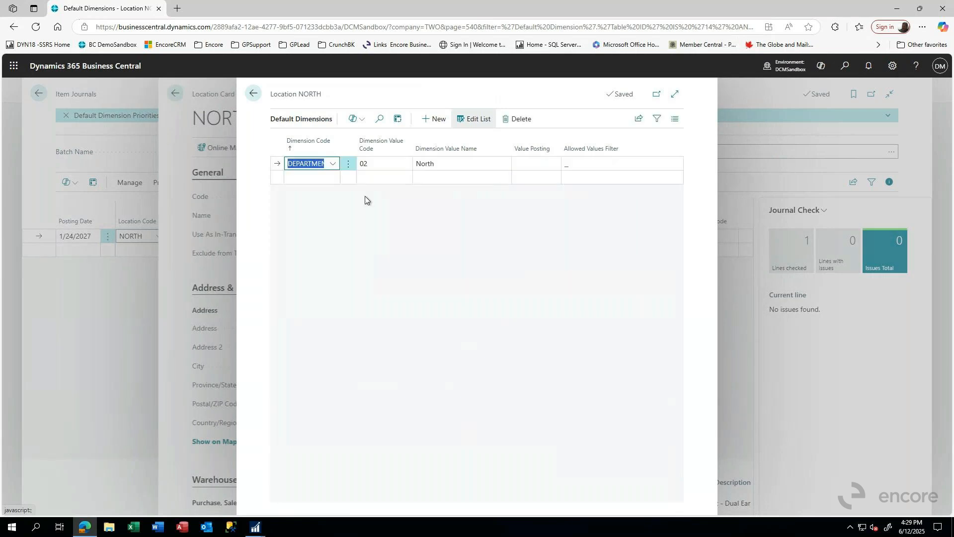
Add a second line for the DIVISION dimension to the NORTH location's default dimensions
{"action": "left_click", "coordinate": [311, 178]}
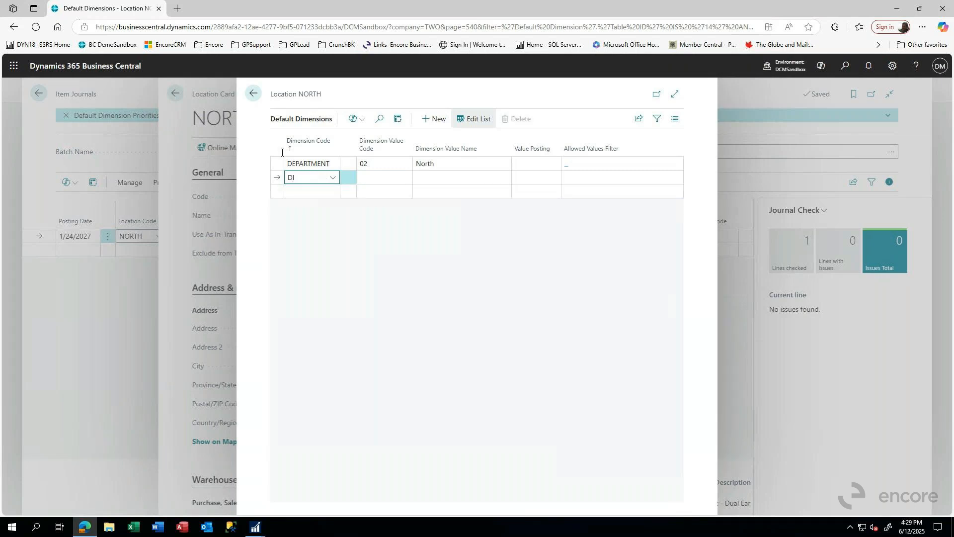
{"action": "left_click", "coordinate": [331, 178]}
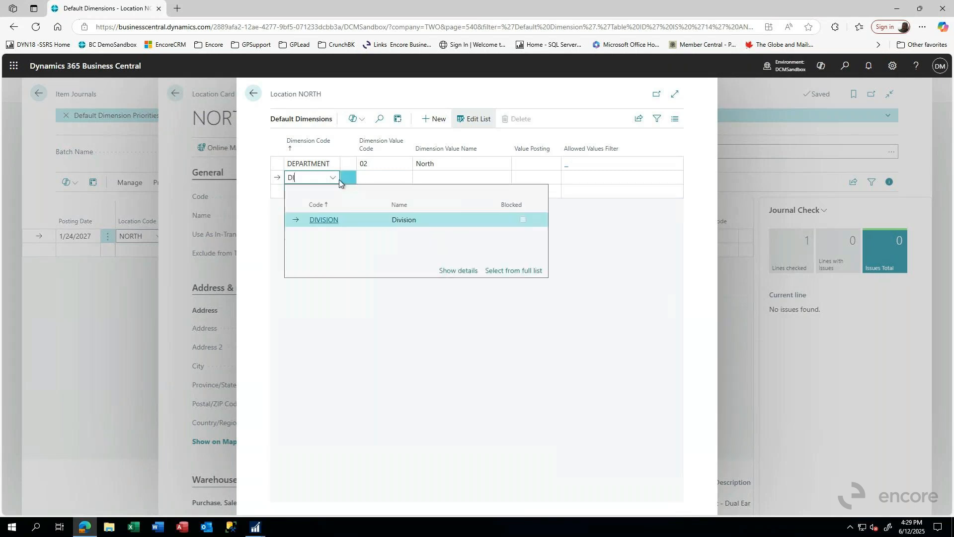
{"action": "left_click", "coordinate": [323, 220]}
{"action": "key", "text": "Tab"}
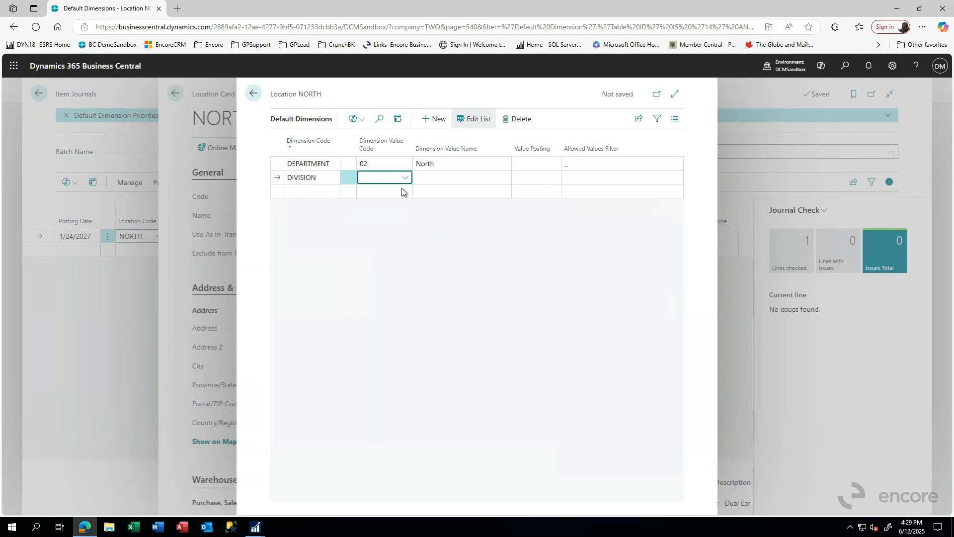
Set the DIVISION default dimension's value code to 300 (Sales) and return from the location card to the item journal
{"action": "left_click", "coordinate": [405, 178]}
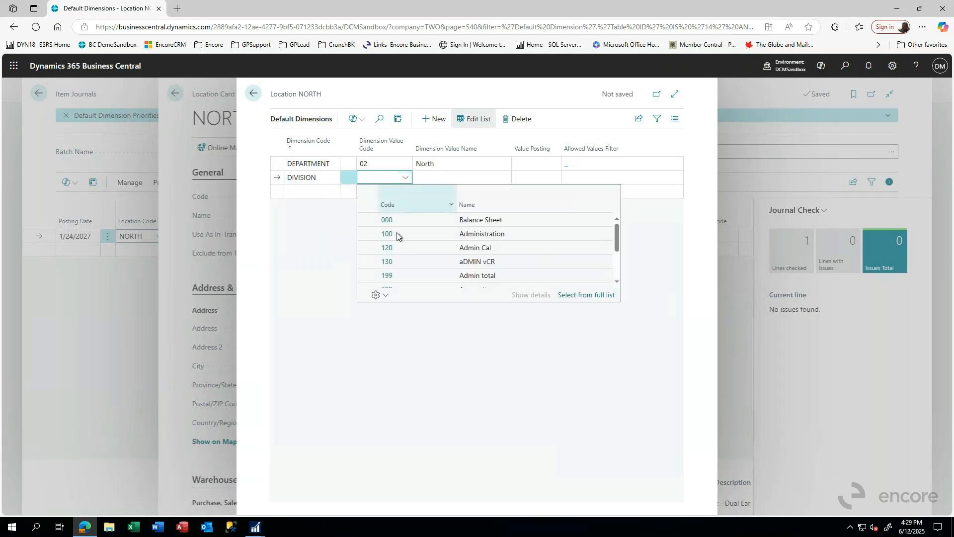
{"action": "scroll", "coordinate": [398, 276], "scroll_direction": "down", "scroll_amount": 2}
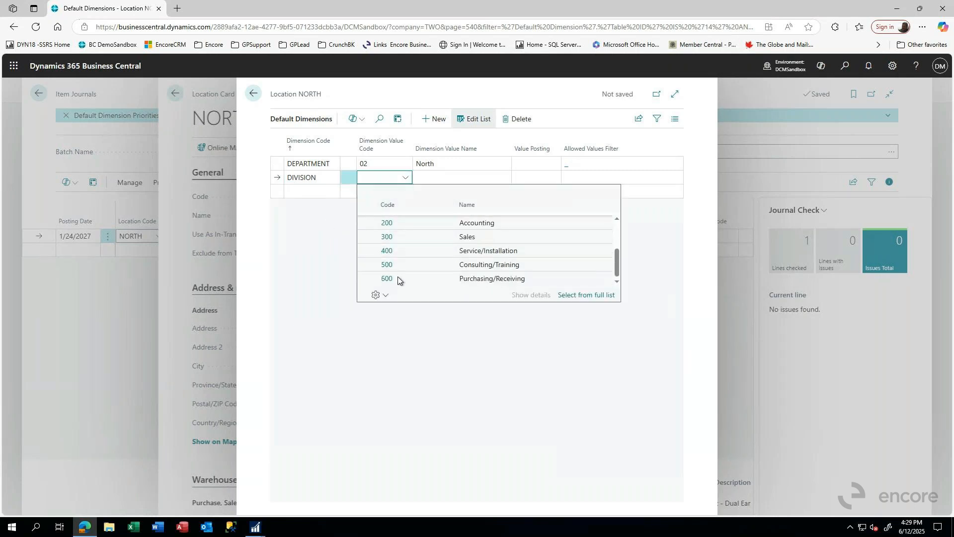
{"action": "left_click", "coordinate": [387, 237]}
{"action": "key", "text": "Tab"}
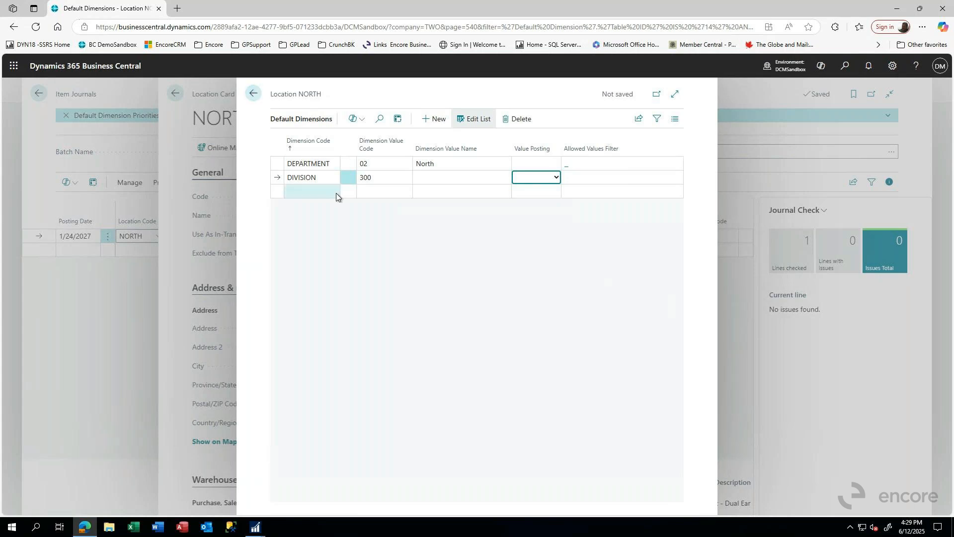
{"action": "left_click", "coordinate": [344, 182]}
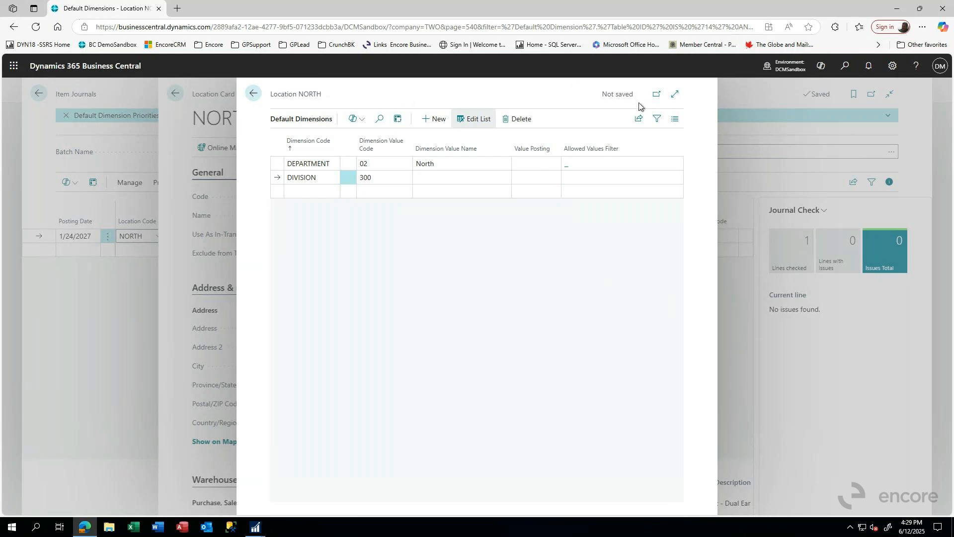
{"action": "left_click", "coordinate": [348, 164]}
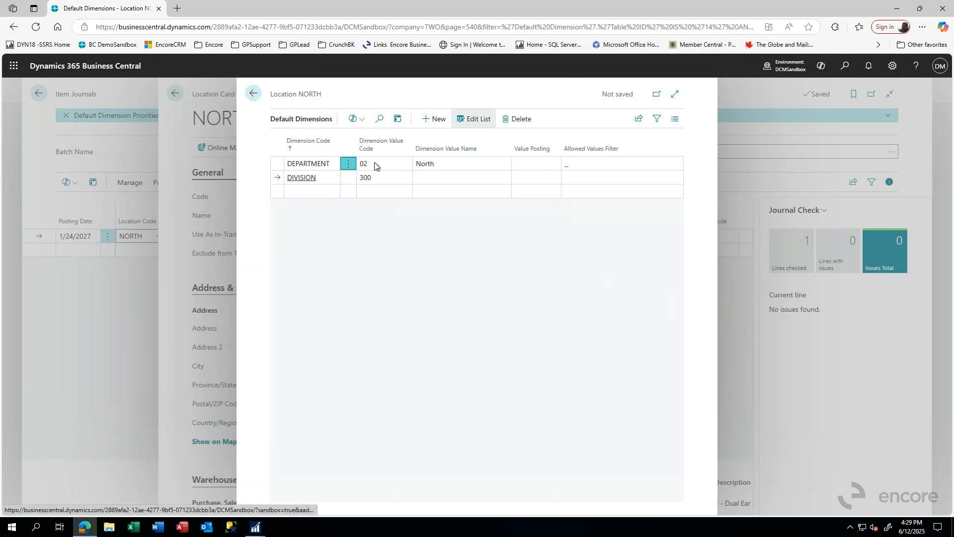
{"action": "left_click", "coordinate": [253, 95]}
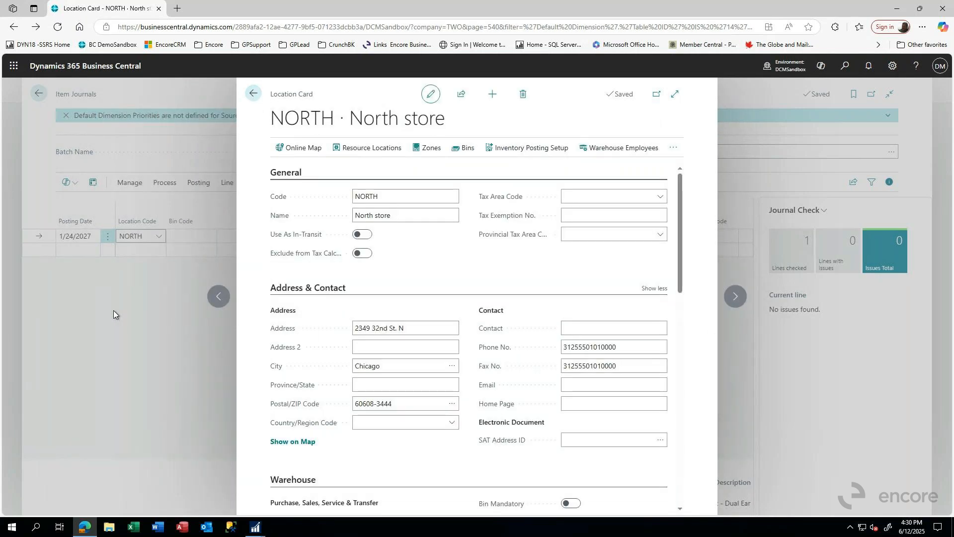
{"action": "left_click", "coordinate": [255, 92]}
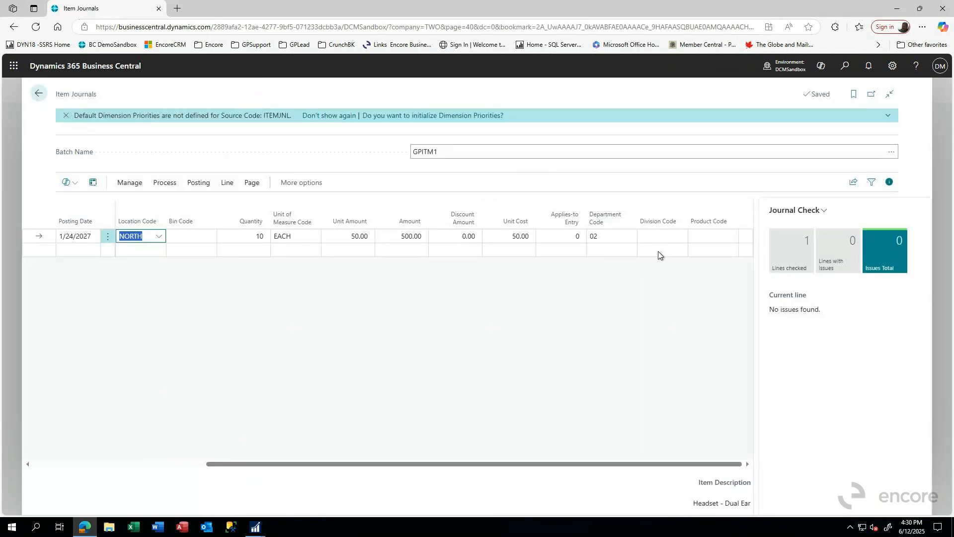
Switch the headset journal line's location code to RETURNS and back to NORTH to reapply the location's default dimensions
{"action": "left_click", "coordinate": [157, 237]}
{"action": "left_click", "coordinate": [151, 297]}
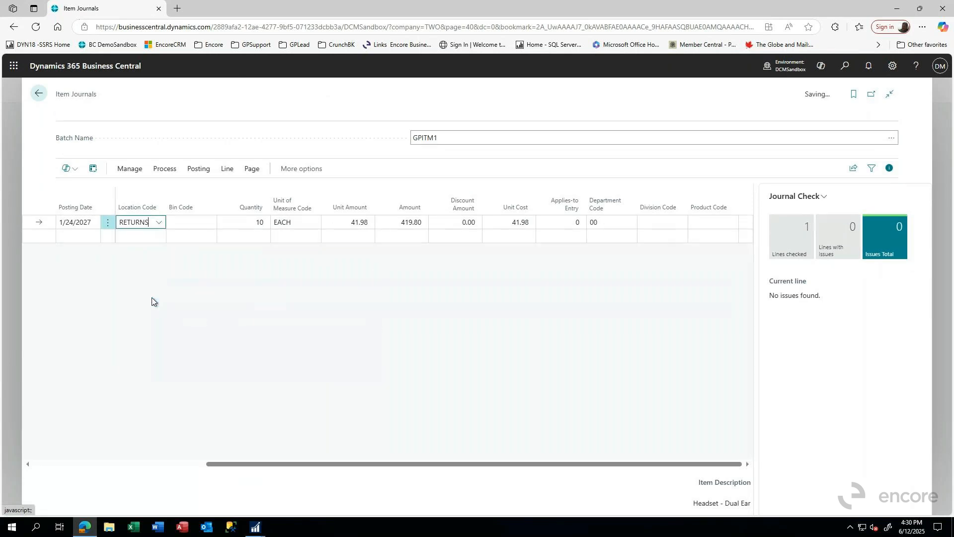
{"action": "left_click", "coordinate": [158, 236]}
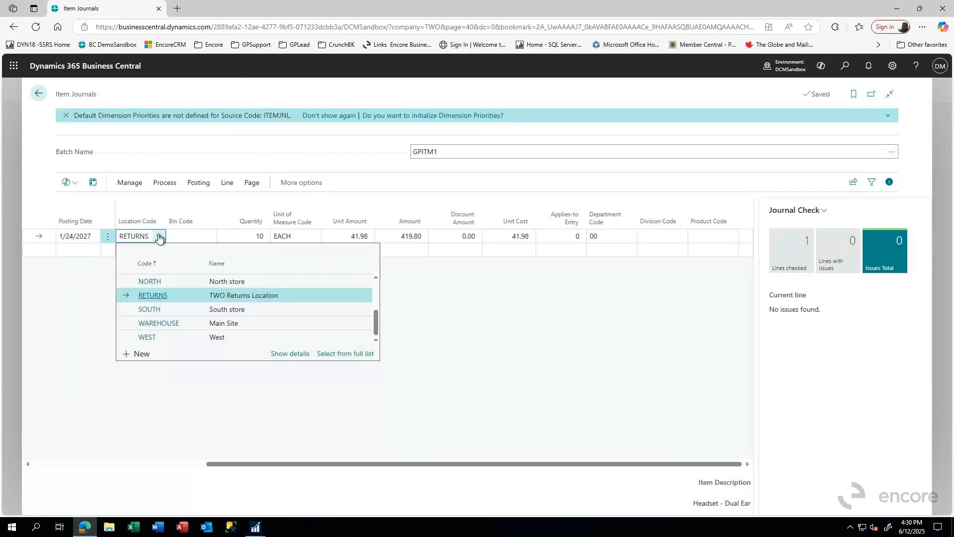
{"action": "left_click", "coordinate": [153, 283]}
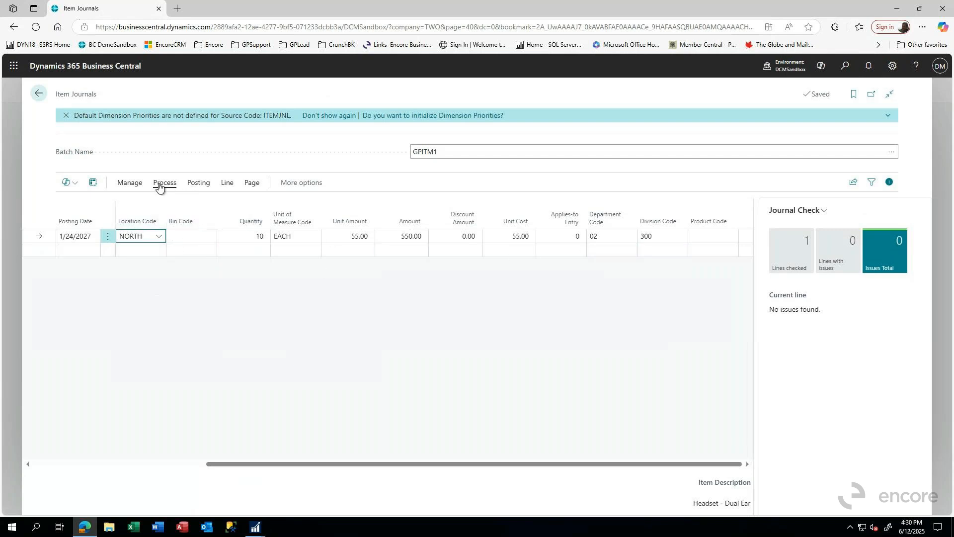
Examine the accounts, amounts and dimension codes of the G/L entries in the journal's posting preview, and close the item journal
{"action": "left_click", "coordinate": [198, 183]}
{"action": "left_click", "coordinate": [131, 208]}
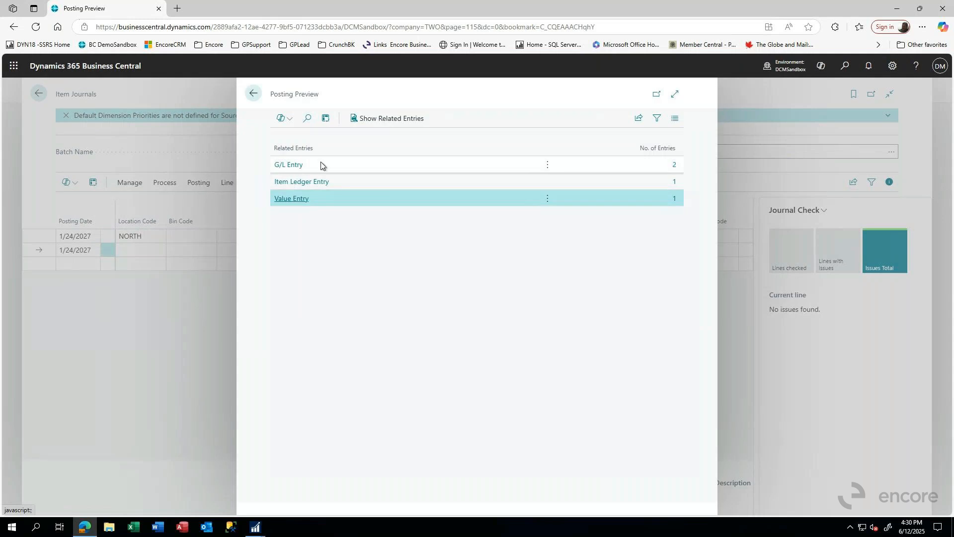
{"action": "left_click", "coordinate": [287, 164]}
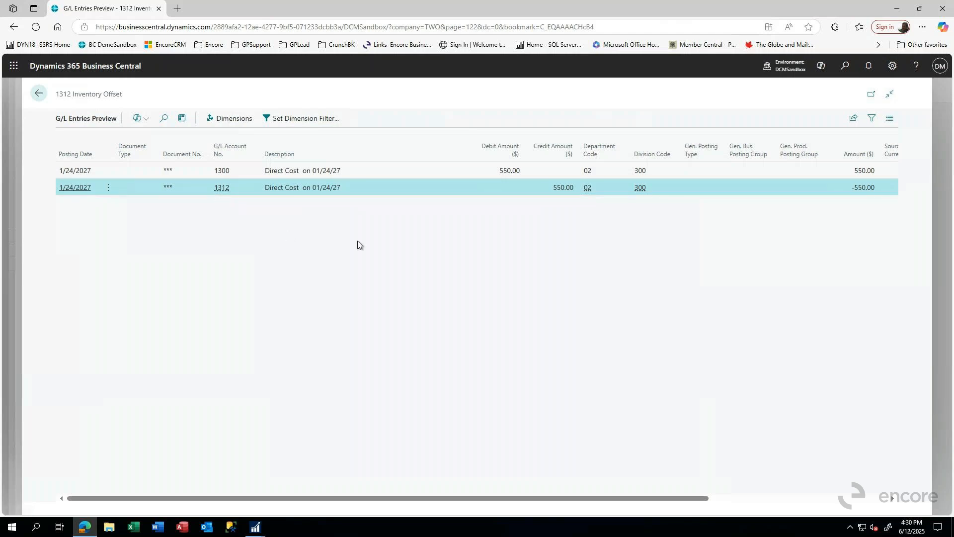
{"action": "left_click", "coordinate": [37, 95]}
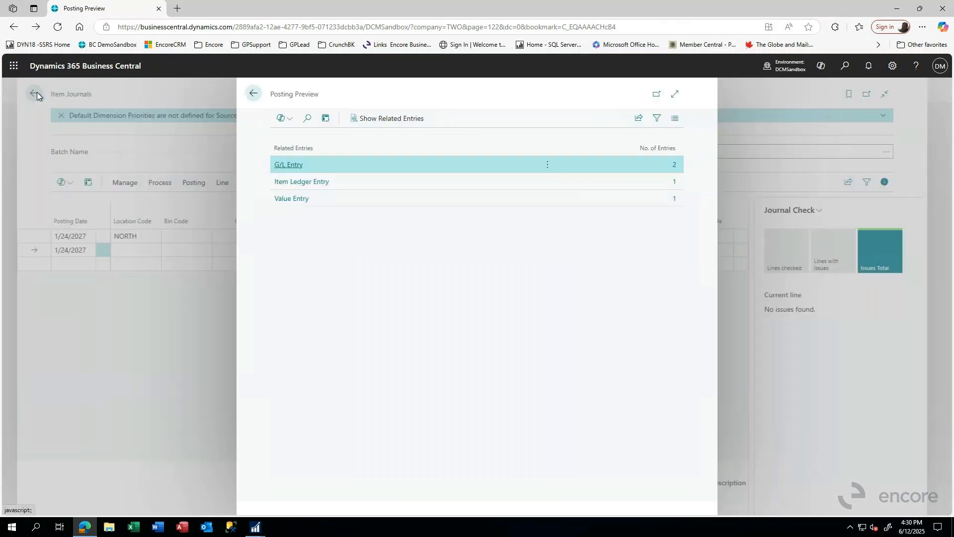
{"action": "left_click", "coordinate": [253, 93]}
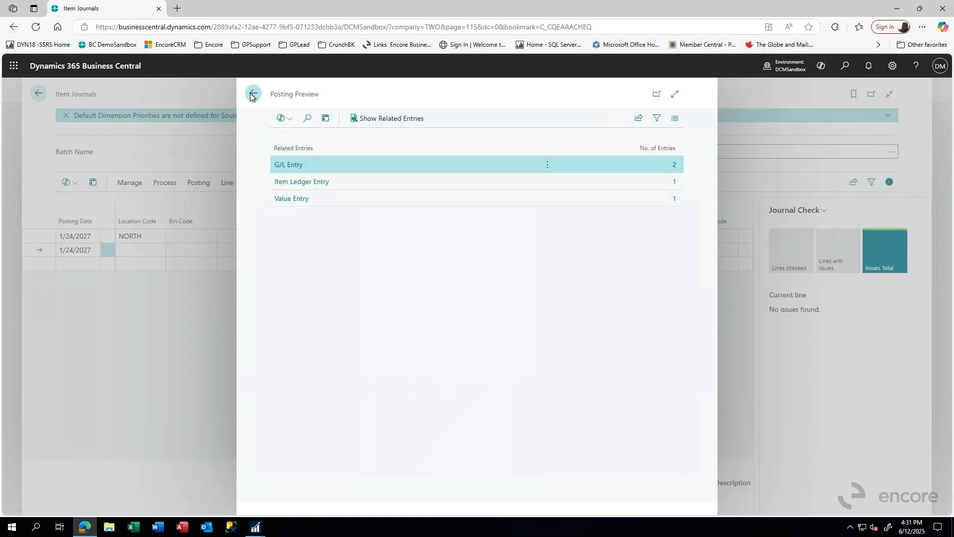
{"action": "left_click", "coordinate": [37, 95]}
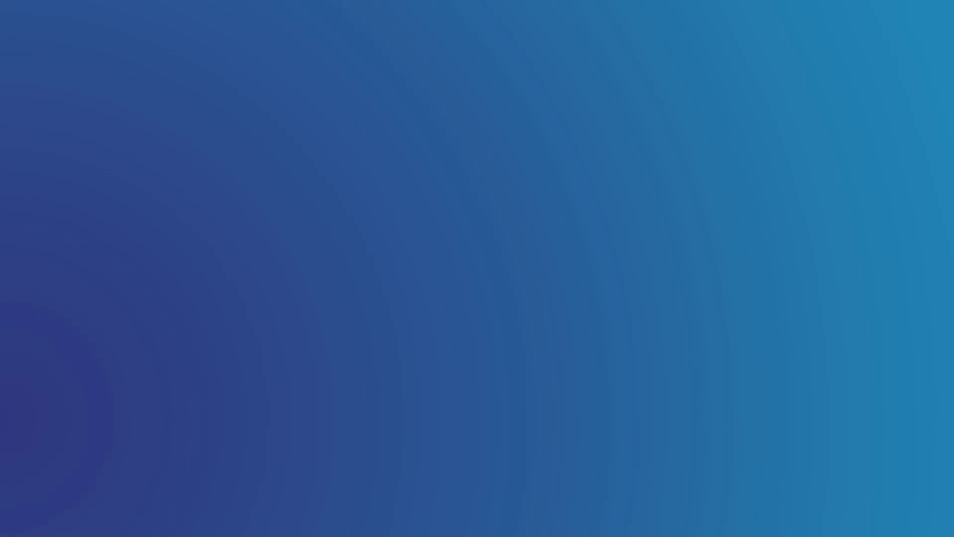